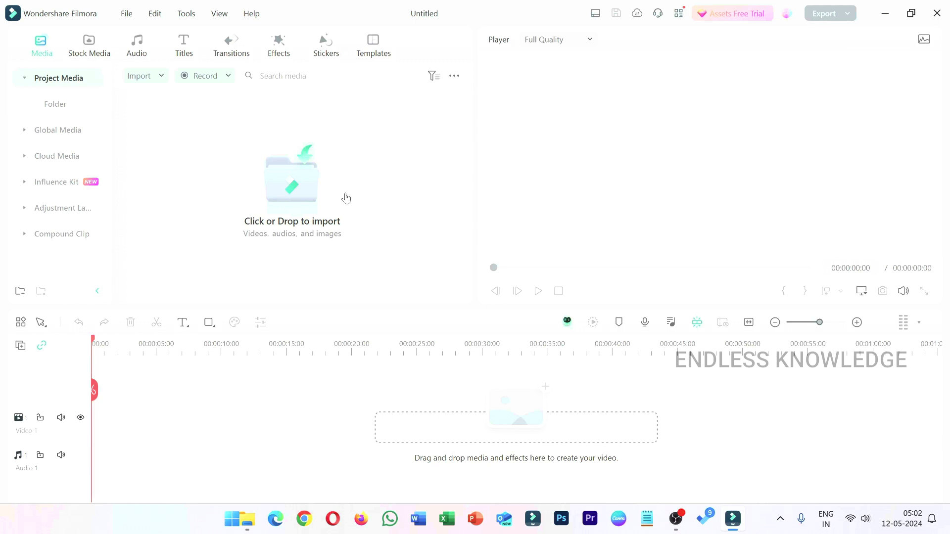
- Import VID_20240512_165828 onto Video 1 and match the project to 1920 x 1080 29.97fps
left_click(346, 198)
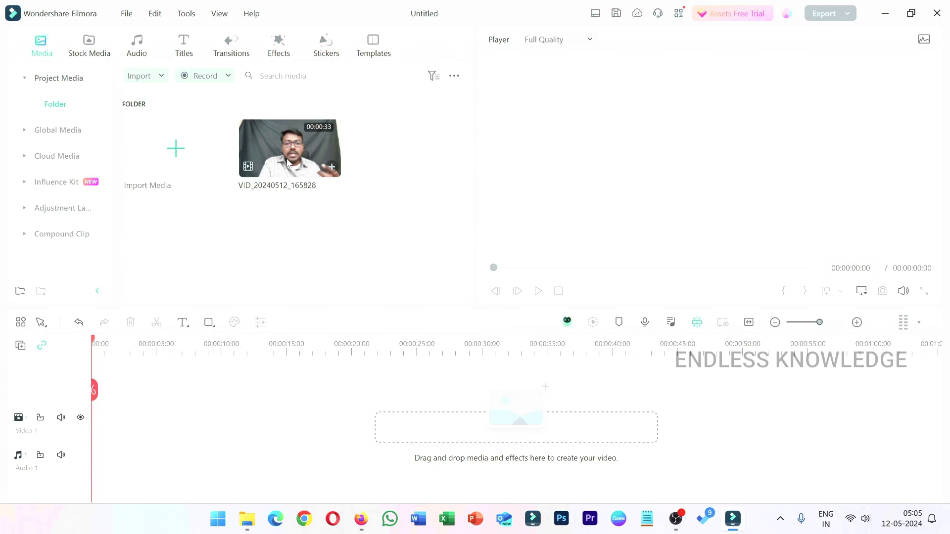
left_click_drag(289, 164, 91, 428)
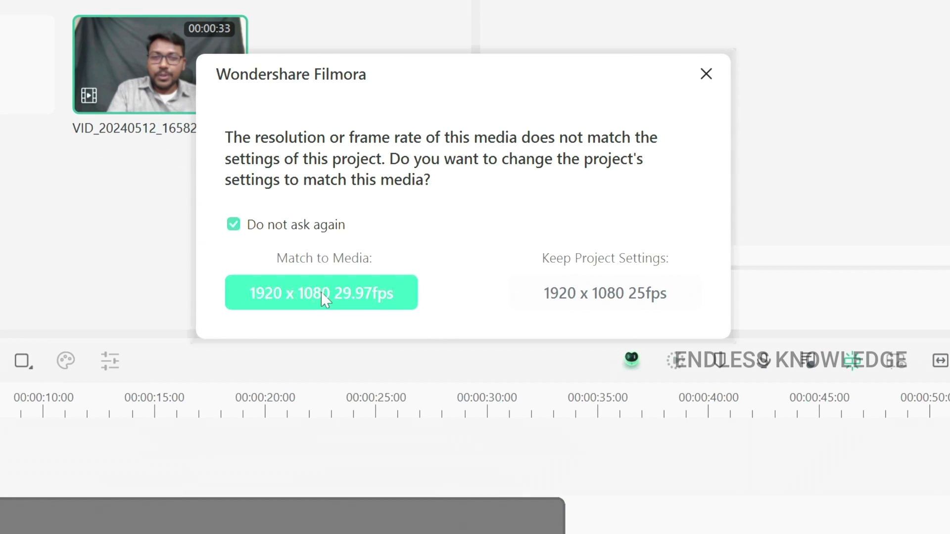
left_click(384, 283)
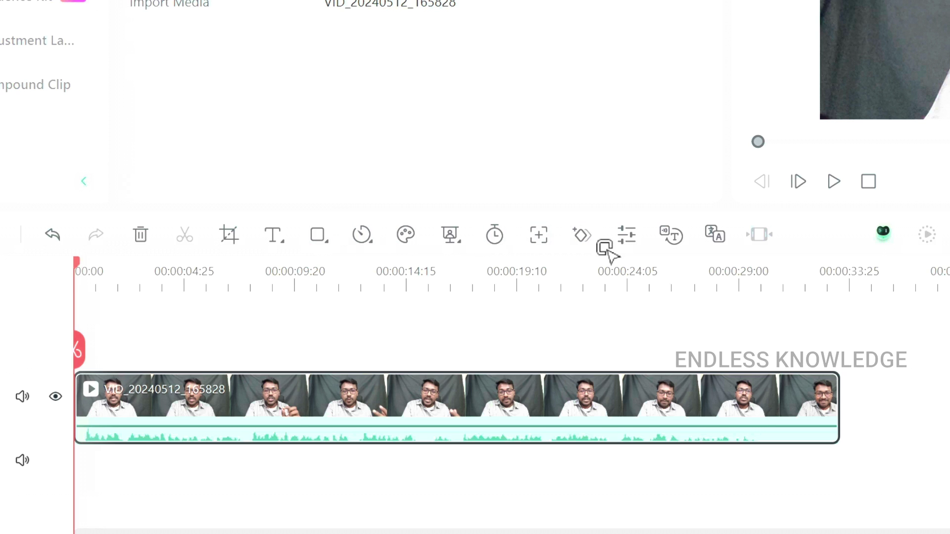
- Set AI Translation to 'Translate voice and text' from Tamil (India) into French (France)
left_click(708, 232)
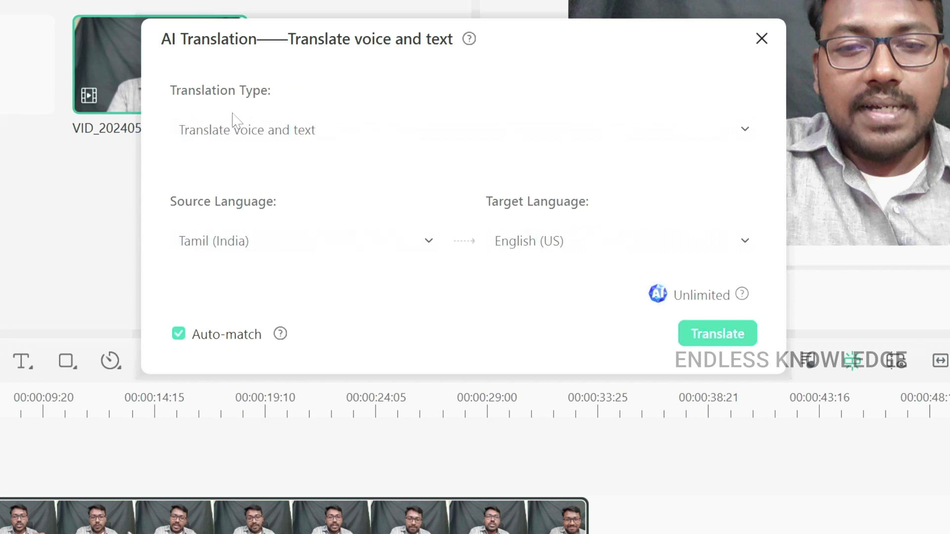
left_click(358, 139)
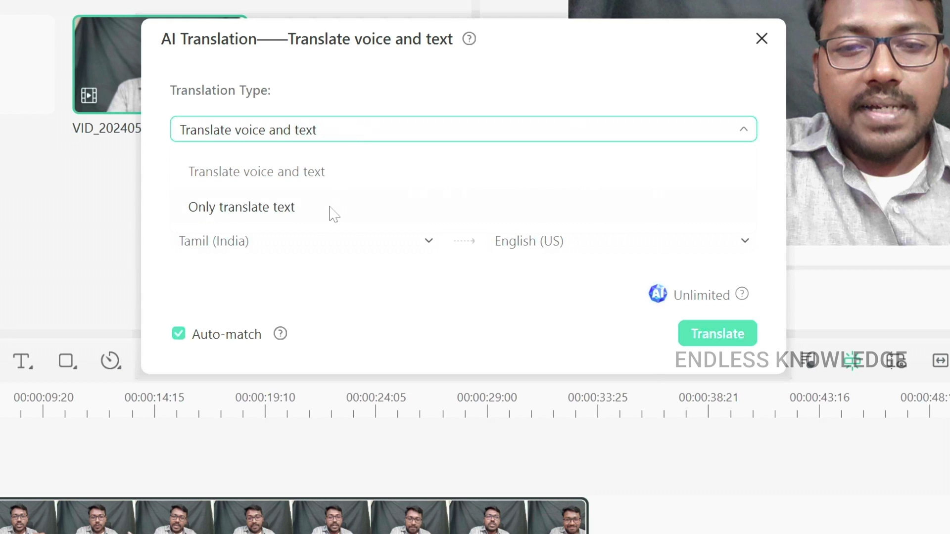
left_click(350, 169)
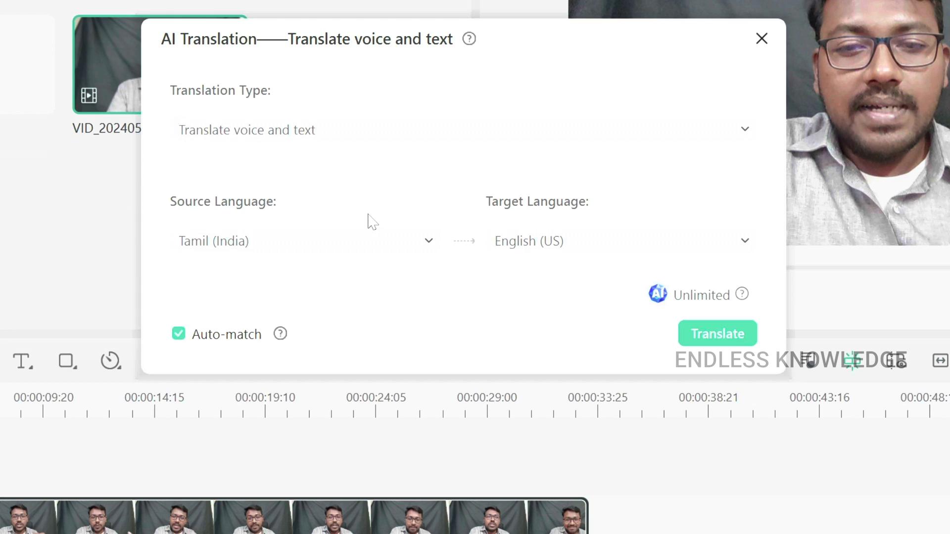
left_click(303, 250)
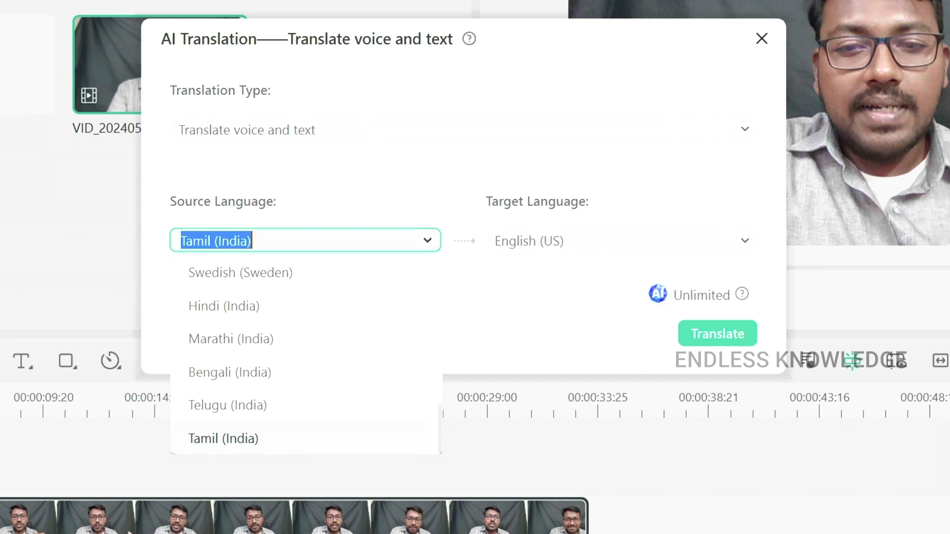
left_click(559, 241)
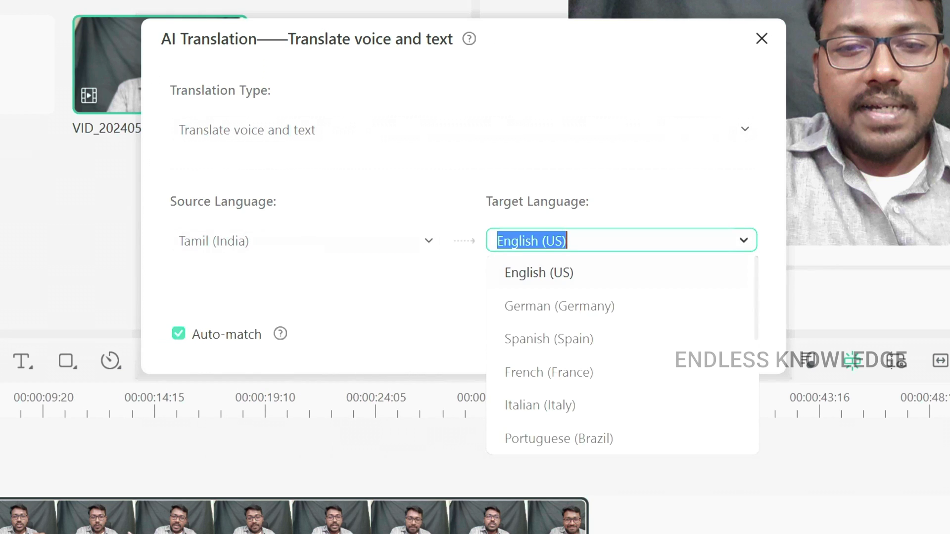
left_click(562, 376)
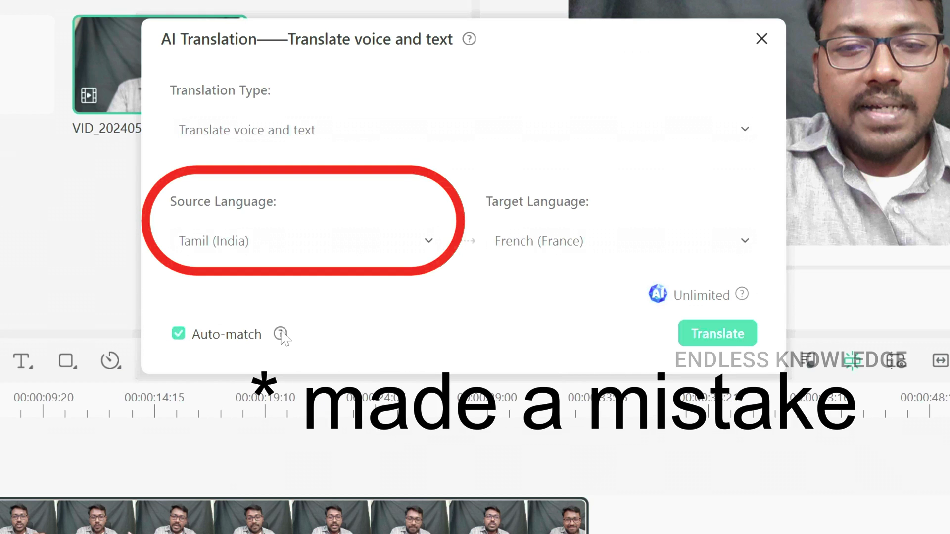
mouse_move(281, 336)
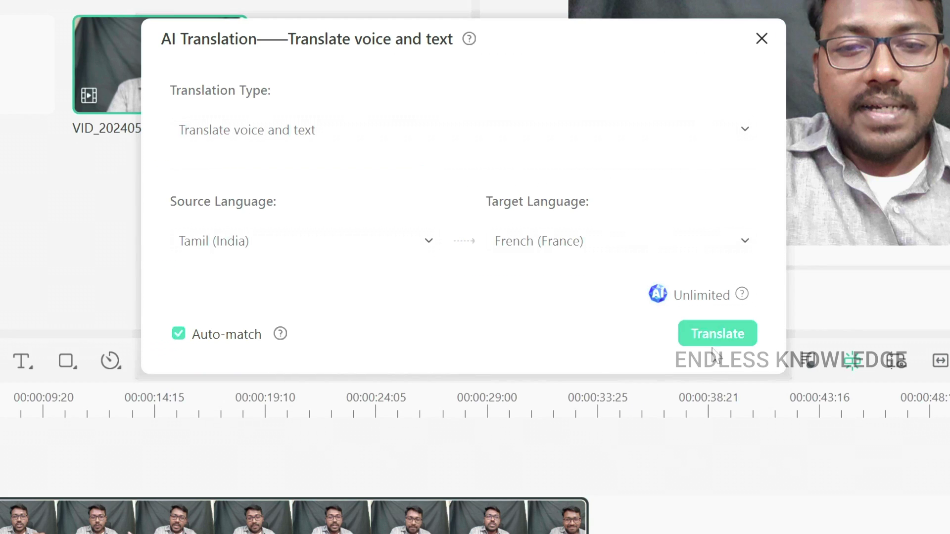
- Run the Tamil-to-French translation and close the services list once it shows Completed
left_click(719, 334)
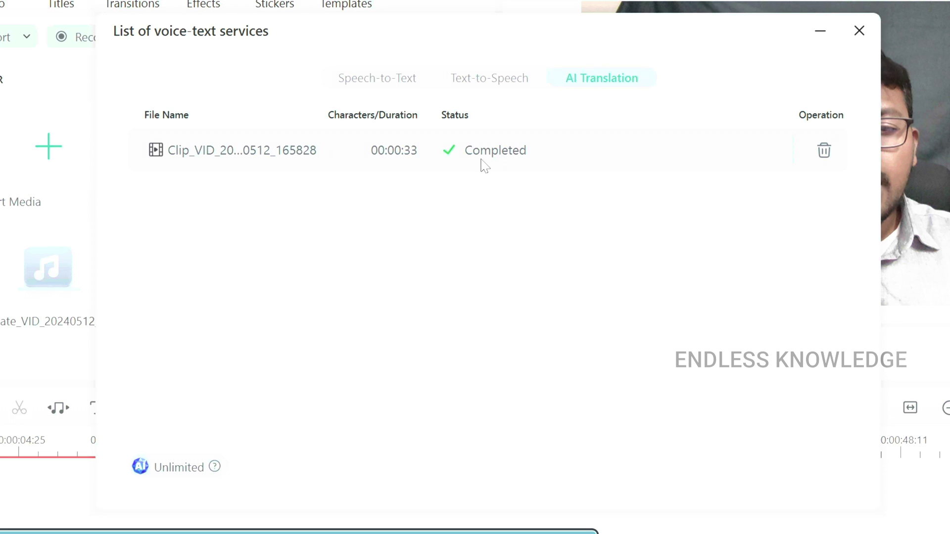
left_click(860, 31)
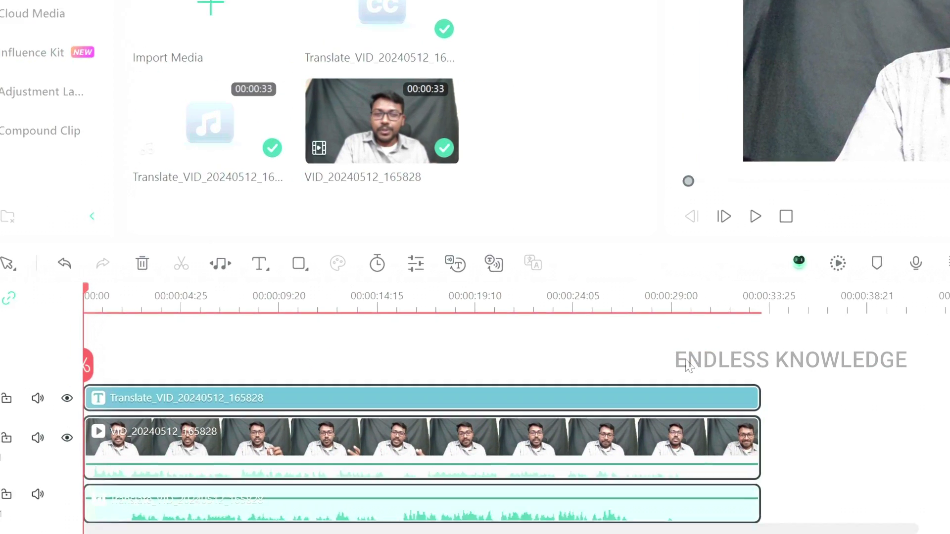
scroll(826, 377, "down", 2)
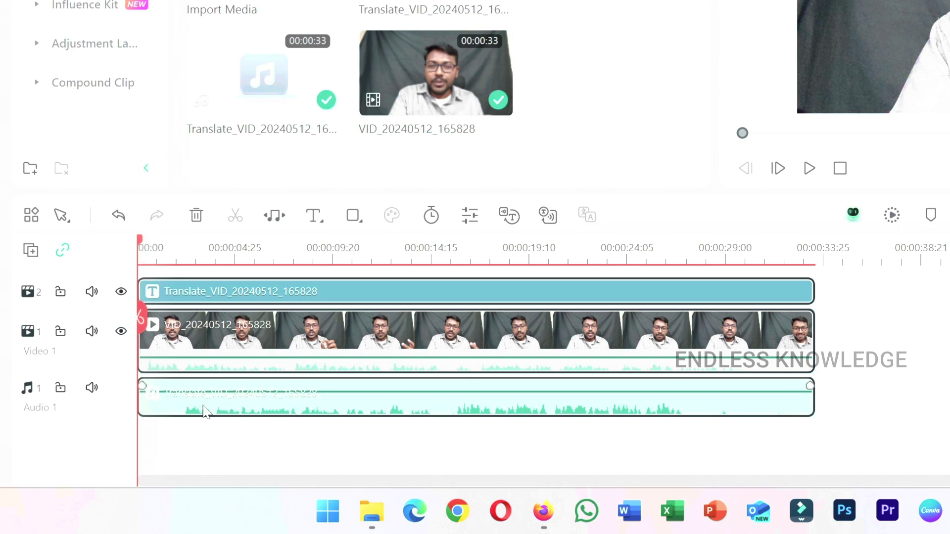
- Unmute the original clip, hide subtitle track 2, mute dubbed Audio 1, and play
left_click(246, 293)
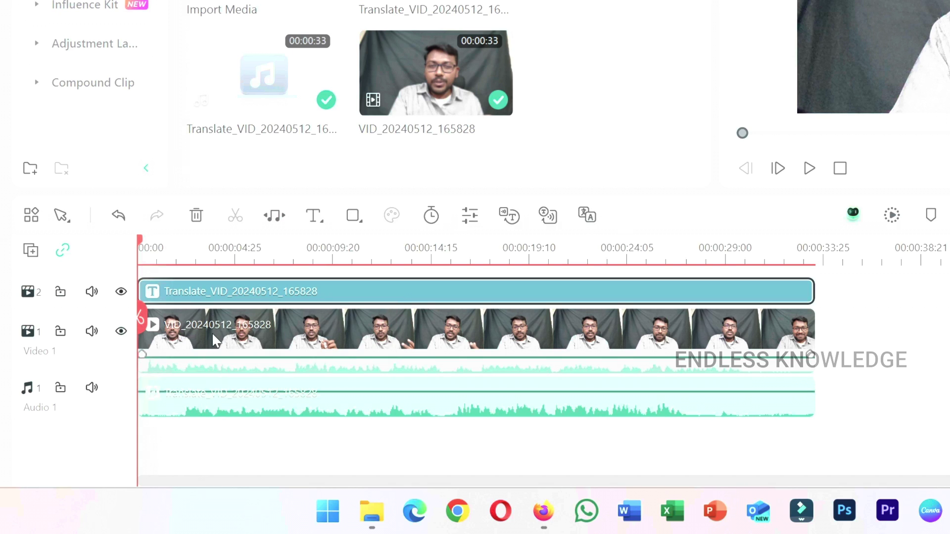
right_click(241, 331)
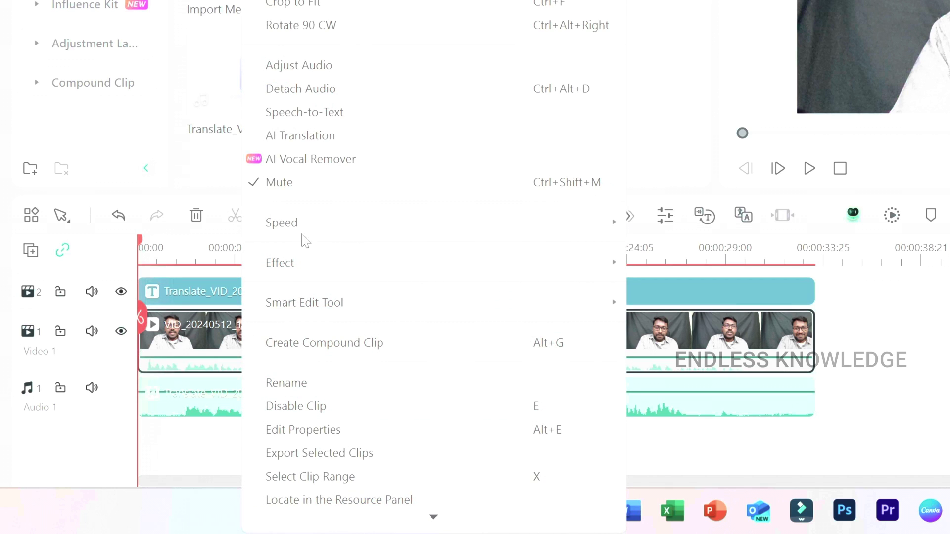
left_click(313, 184)
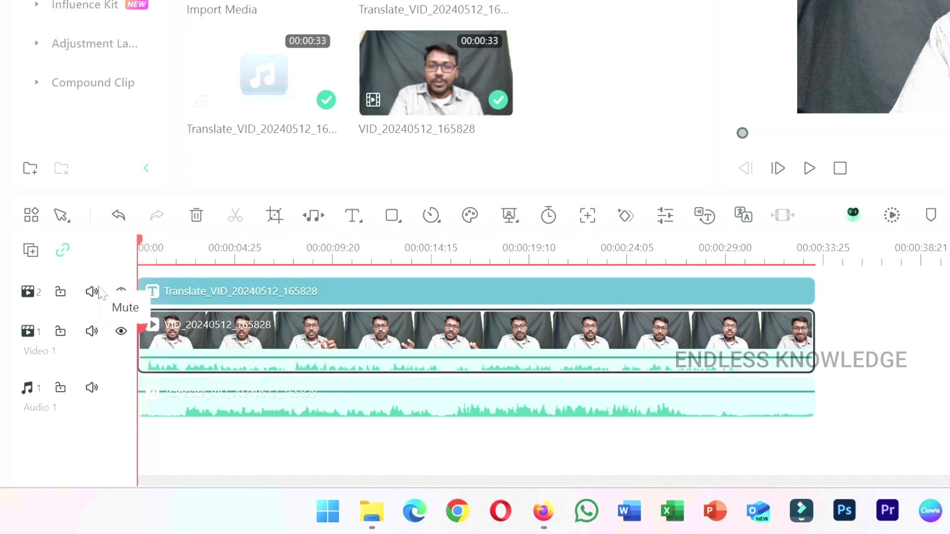
left_click(121, 291)
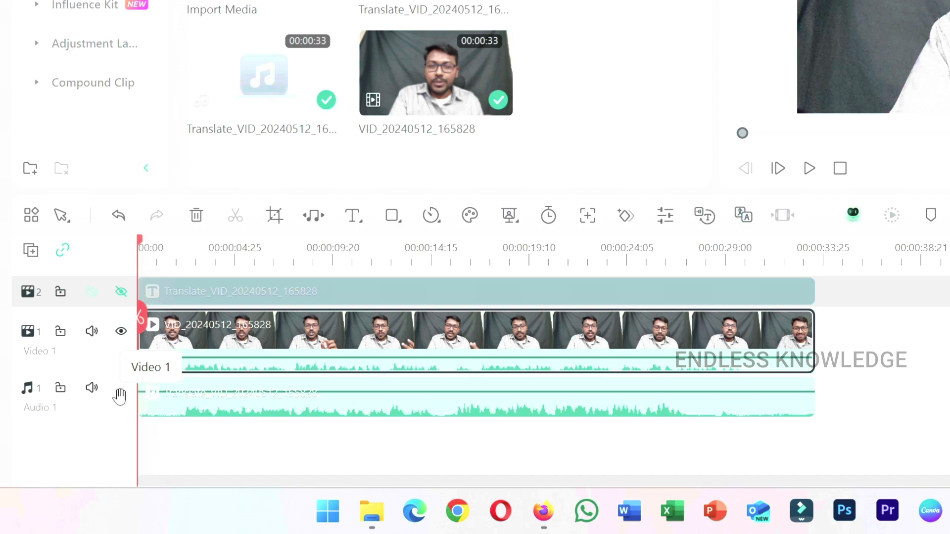
left_click(92, 388)
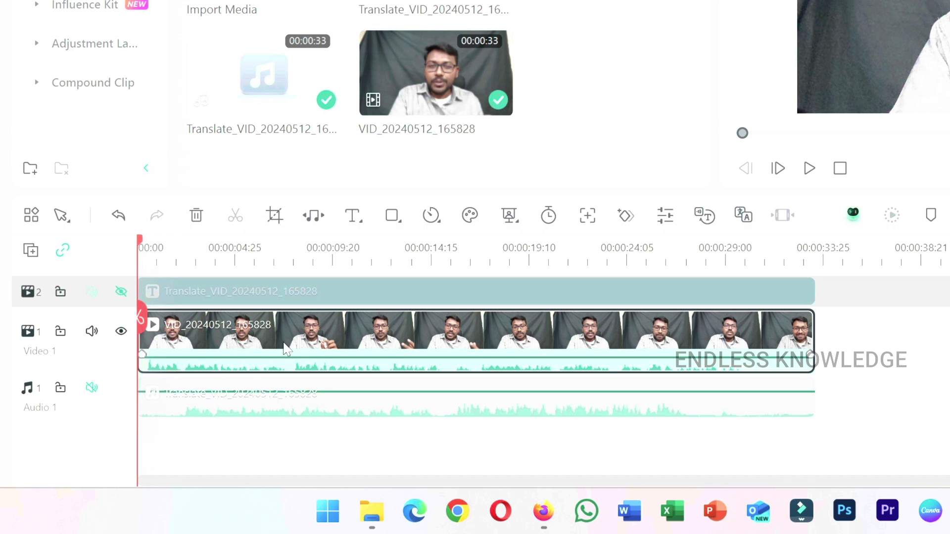
key("space")
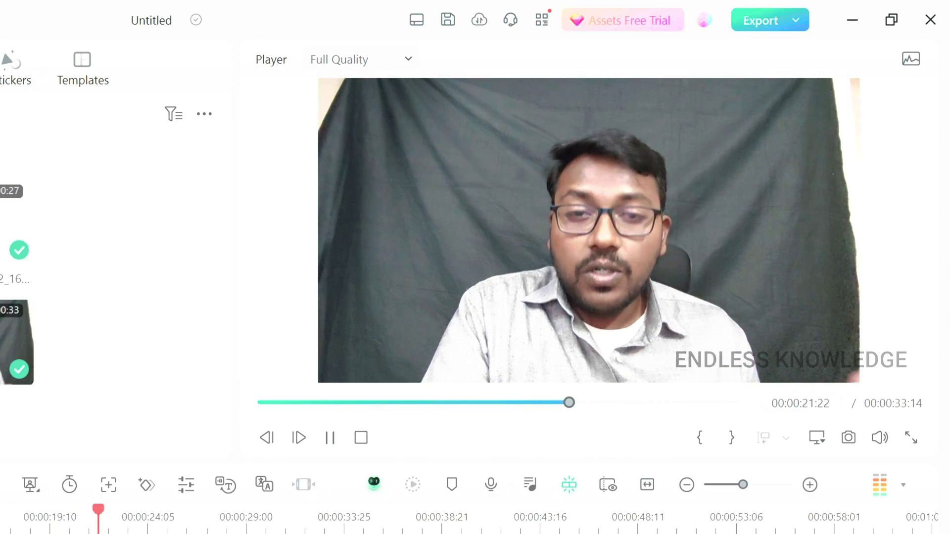
- Mute the original clip, show French subtitles, unmute dubbed audio, and play from the start
key("space")
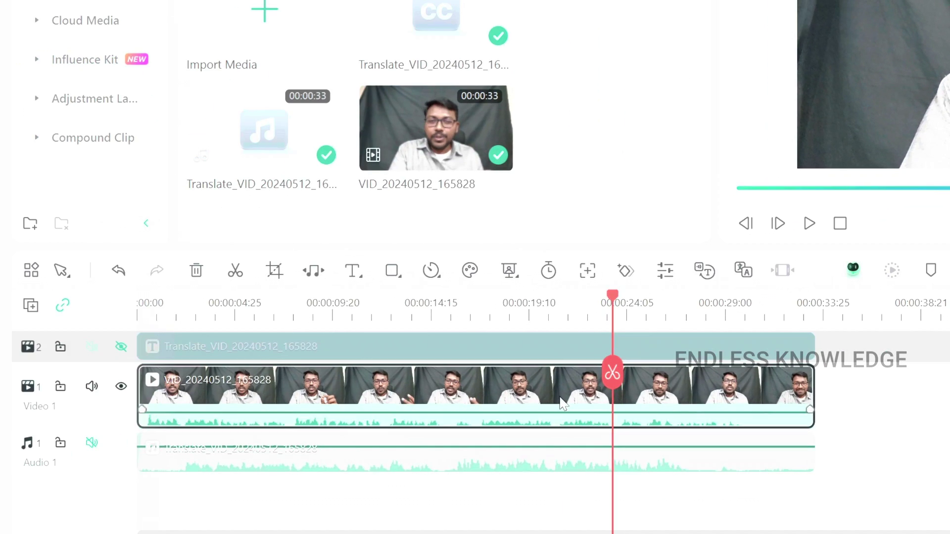
right_click(564, 397)
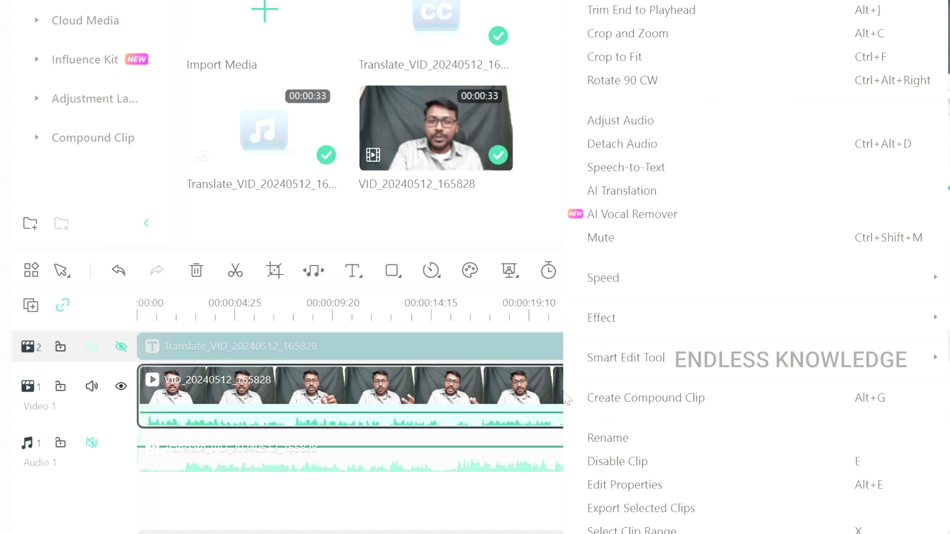
left_click(616, 240)
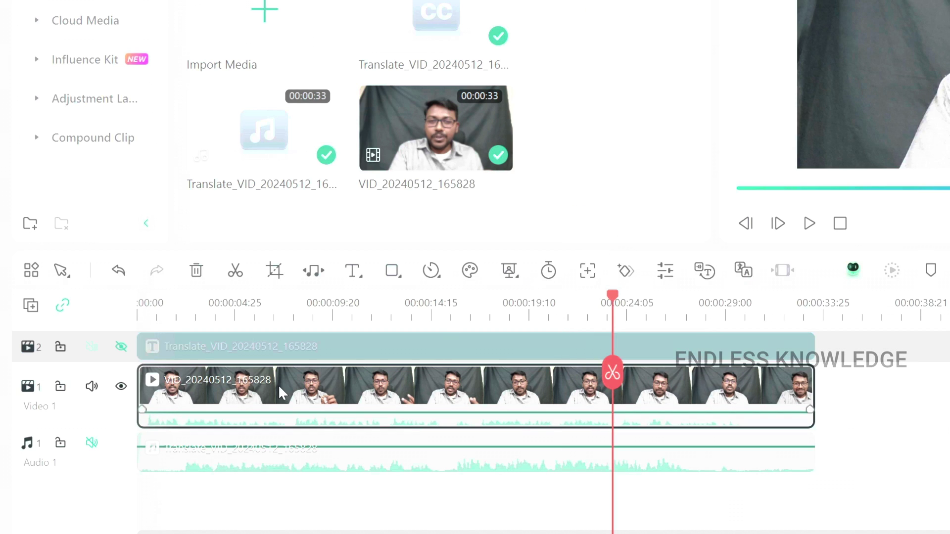
left_click(122, 348)
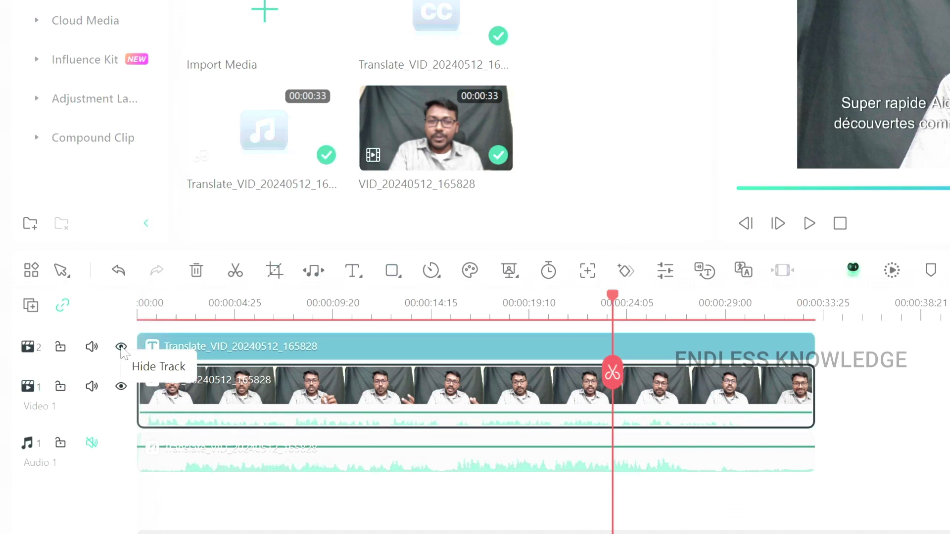
left_click(91, 443)
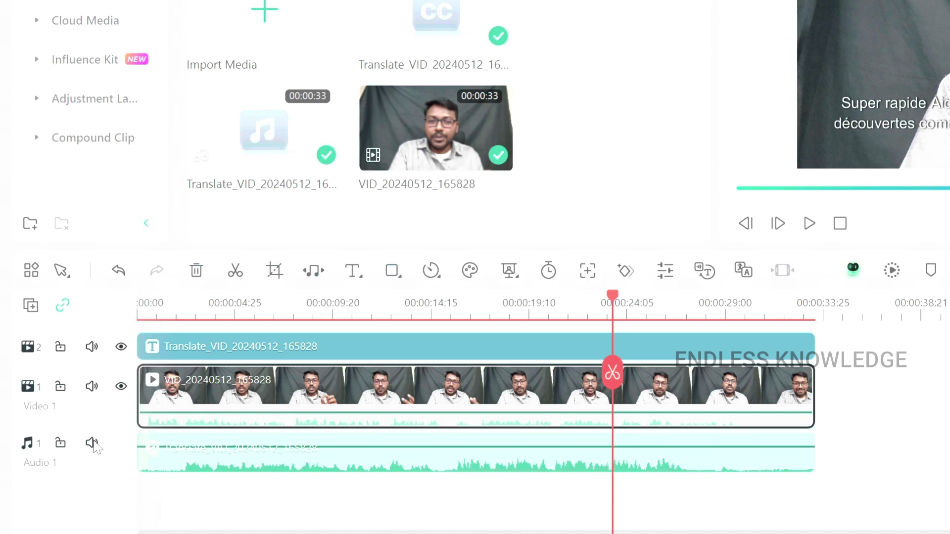
left_click(142, 305)
key("space")
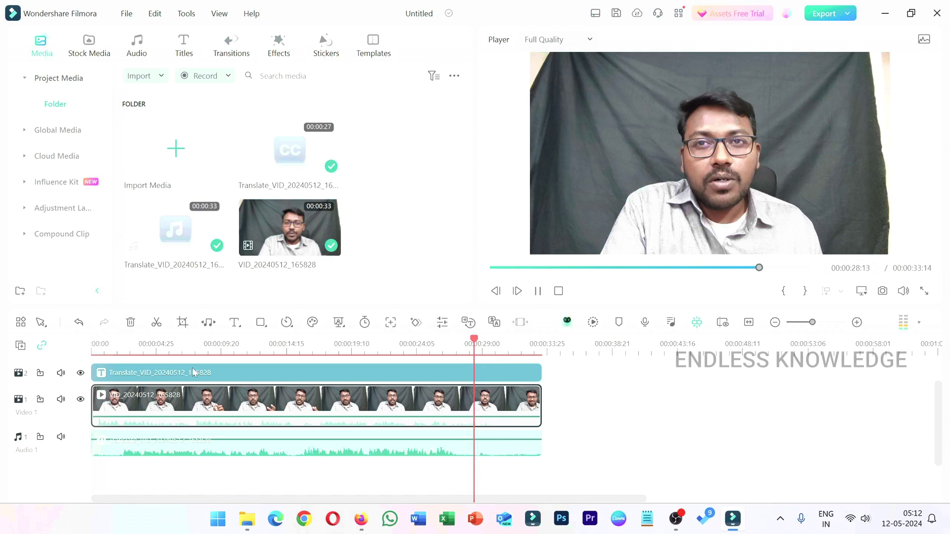
- Stop the preview, select the dubbed audio clip, and replay the French version
left_click(233, 404)
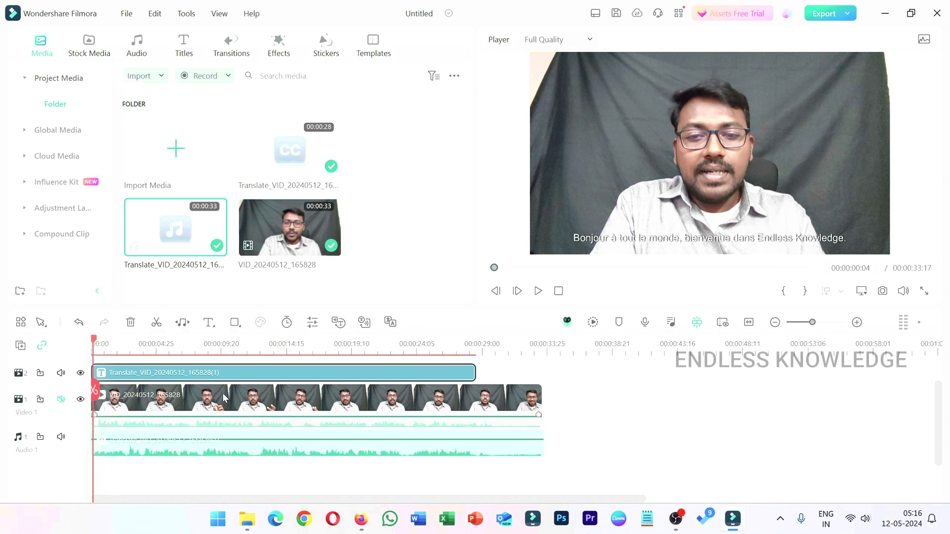
left_click(232, 443)
key("space")
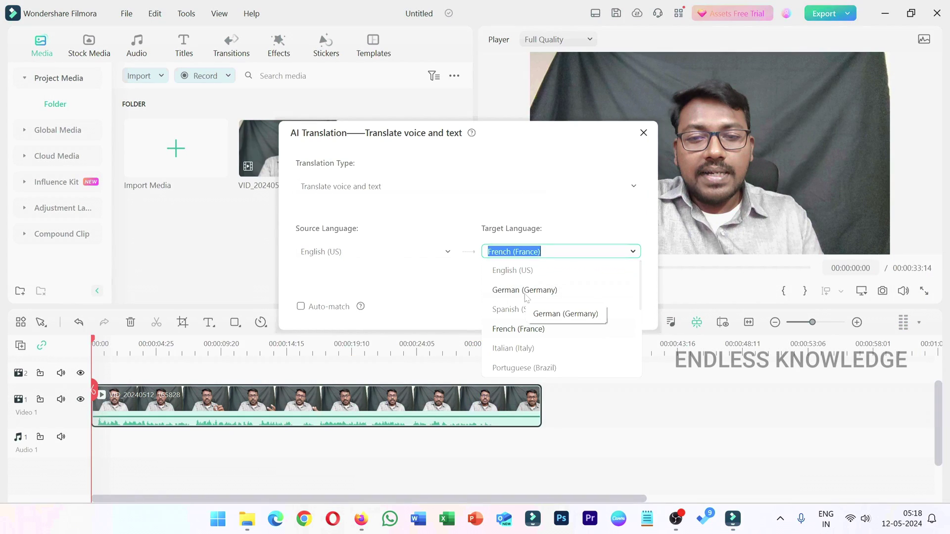
- Change the AI Translation target language to German (Germany) and start translating
scroll(526, 297, "down", 3)
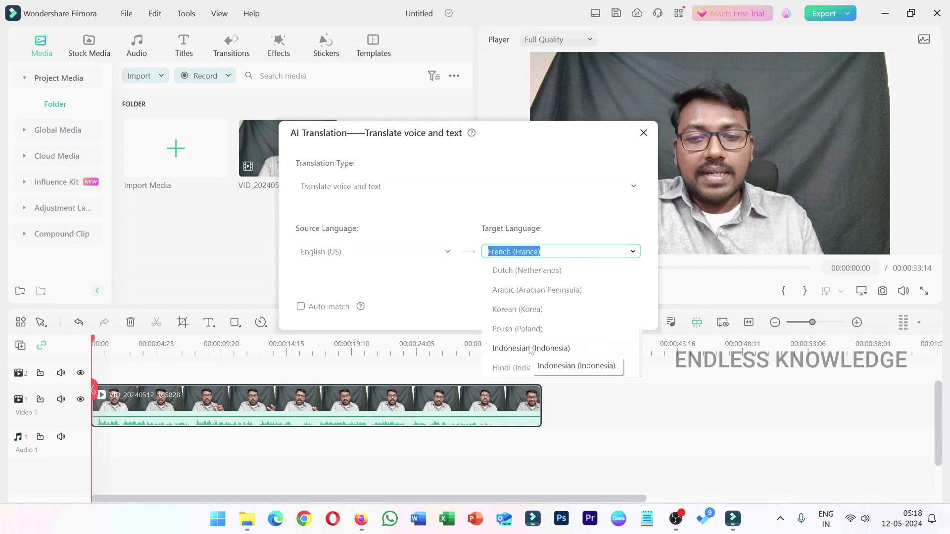
scroll(531, 351, "up", 3)
left_click(439, 254)
scroll(419, 321, "down", 3)
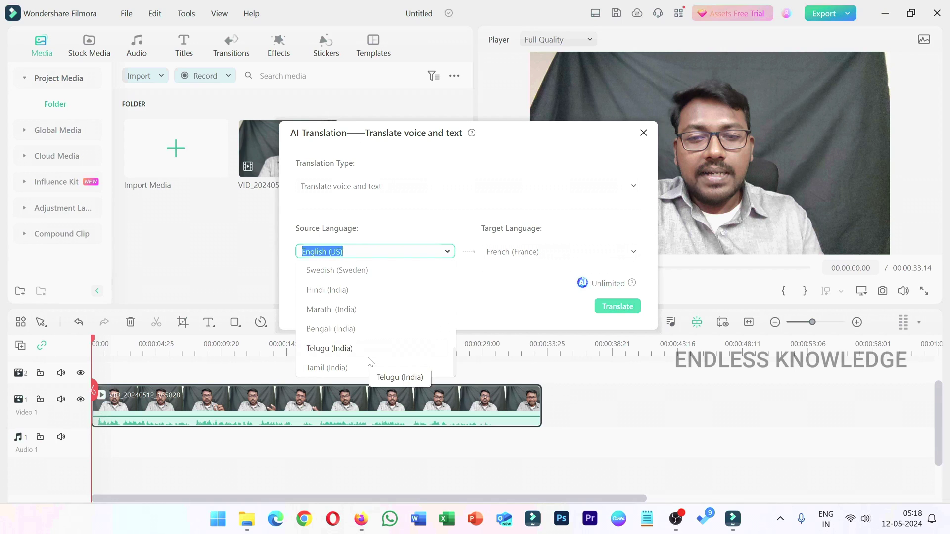
left_click(535, 251)
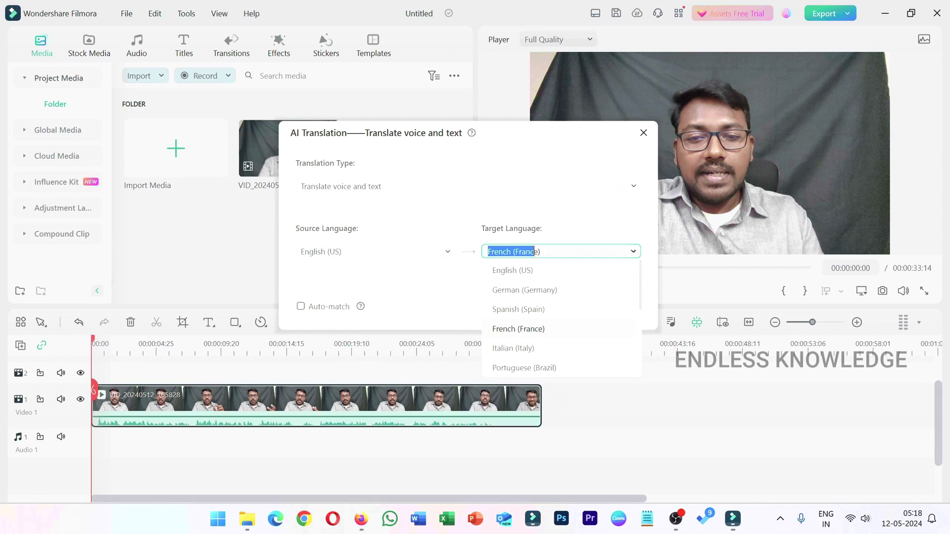
left_click(524, 291)
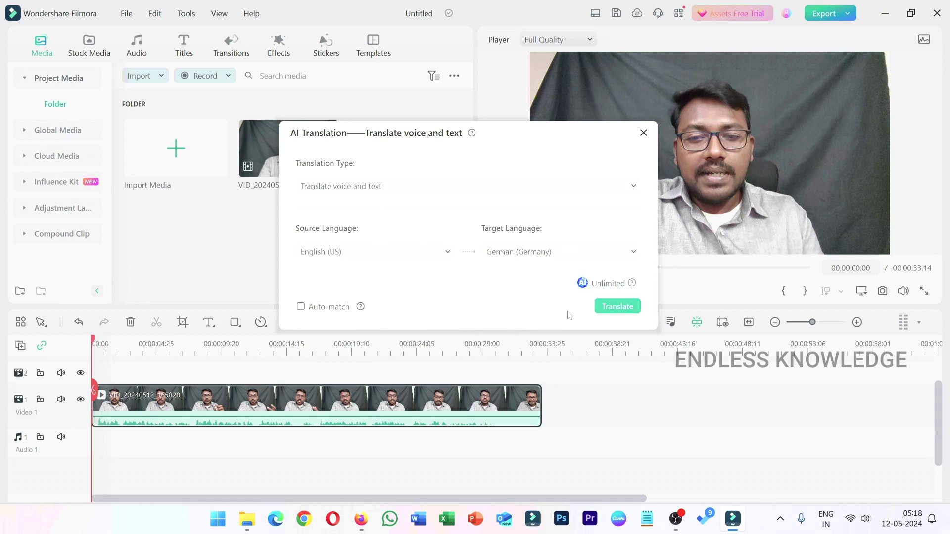
left_click(606, 307)
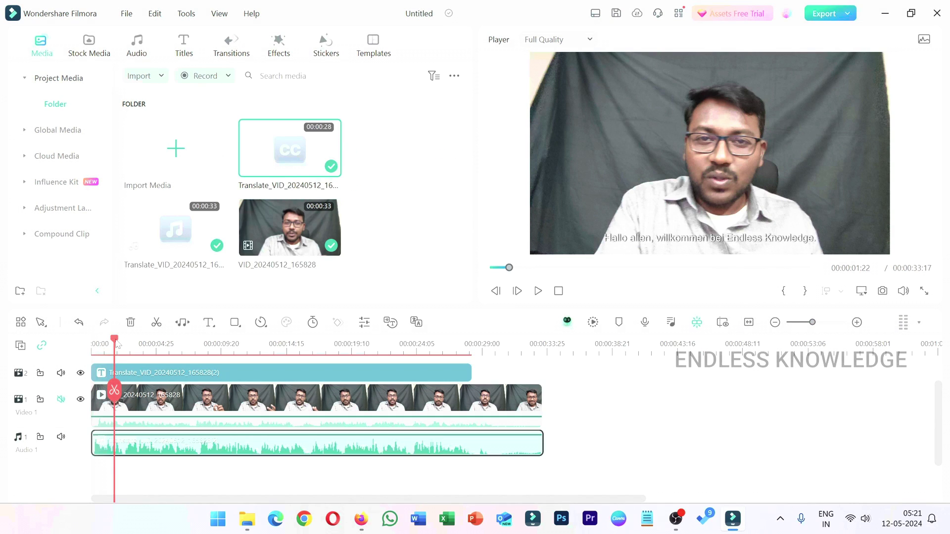
- Rewind to 00:00:00:00 and play the German version, pausing at 00:00:12:18
left_click_drag(117, 345, 83, 343)
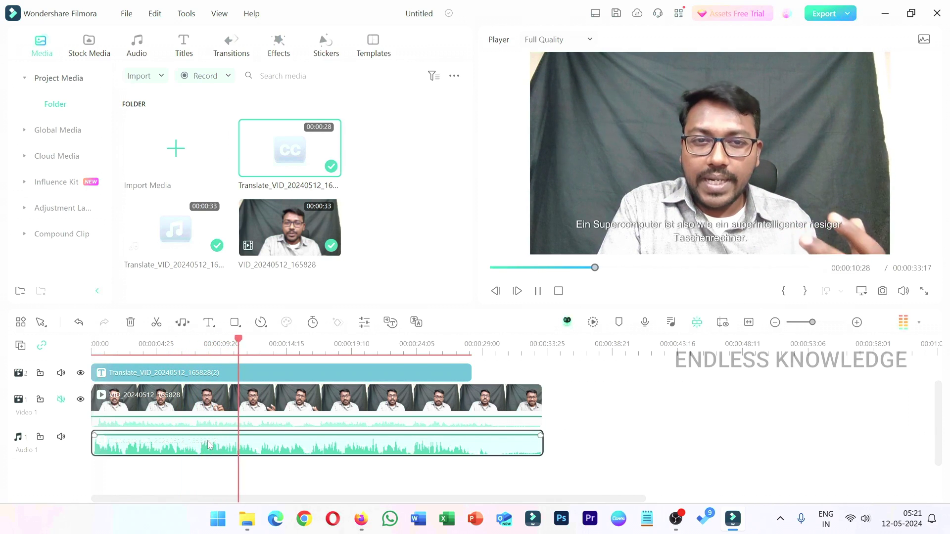
key("space")
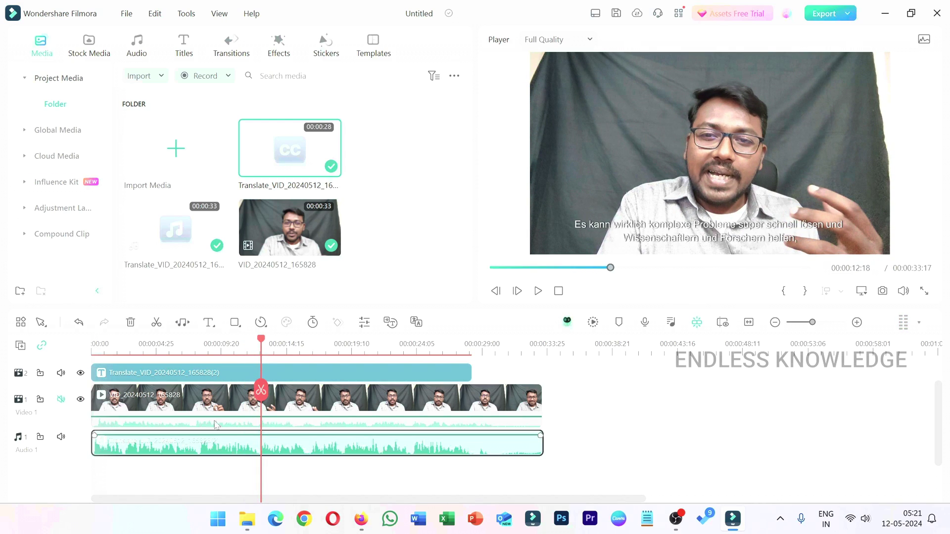
- Select the German subtitle clip on track 2 and delete it
left_click(174, 379)
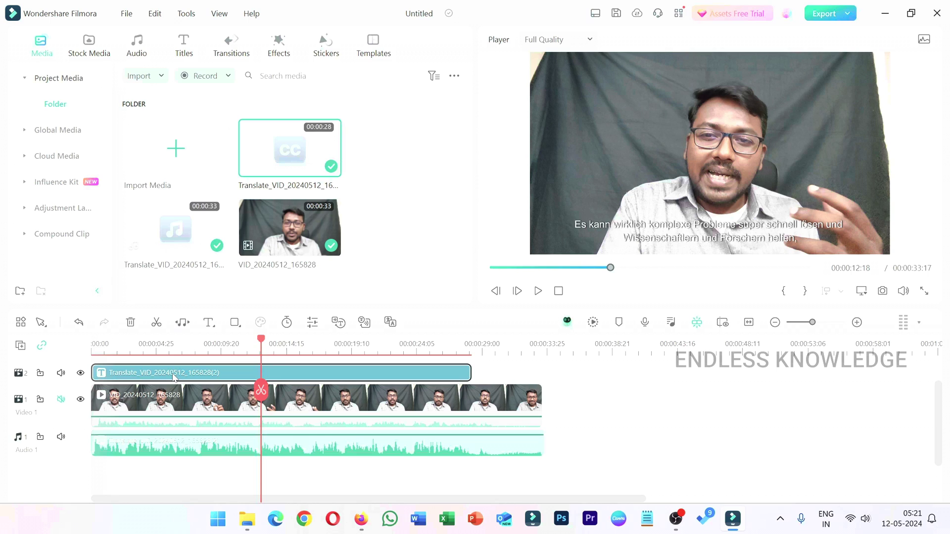
key("Delete")
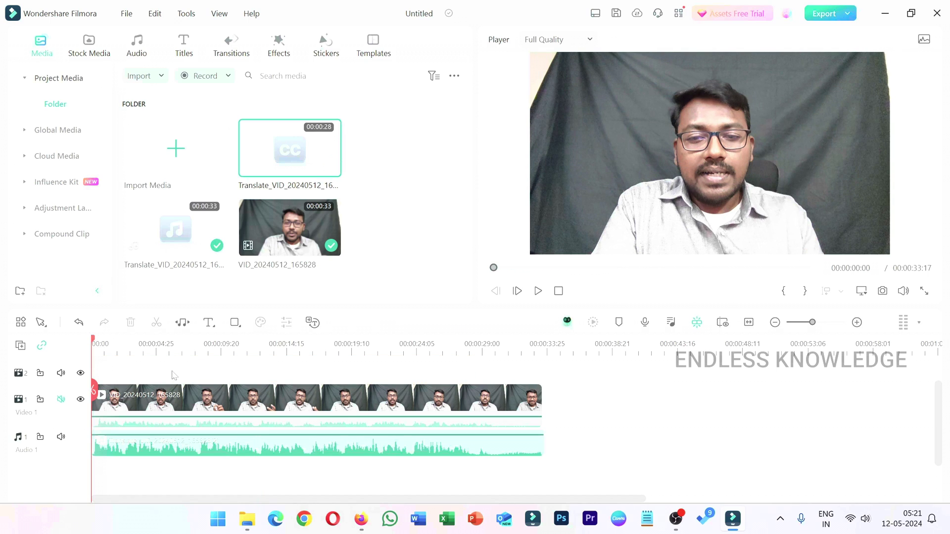